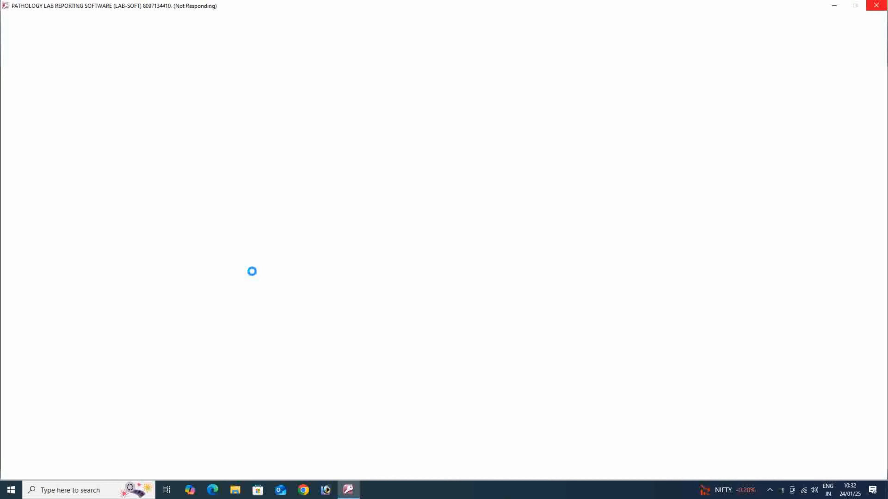
Step: Bring the LabSoft patient entry form back to the front
{"action": "left_click", "coordinate": [344, 495]}
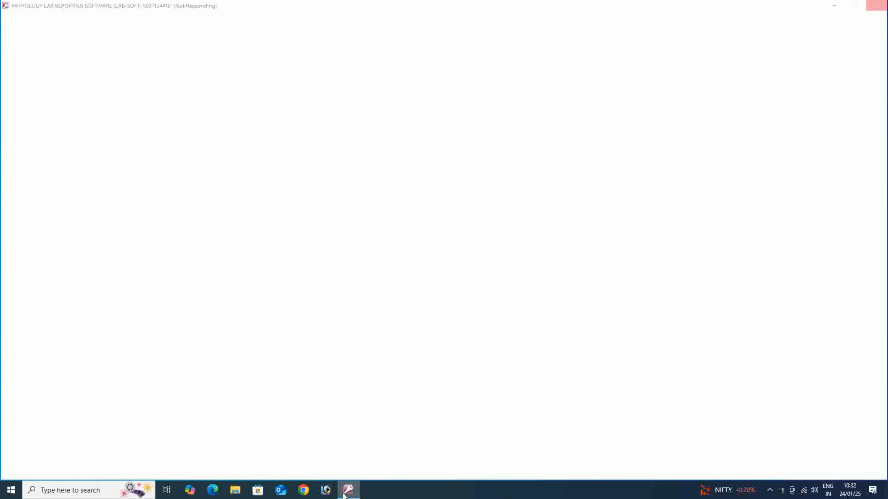
{"action": "left_click", "coordinate": [344, 494]}
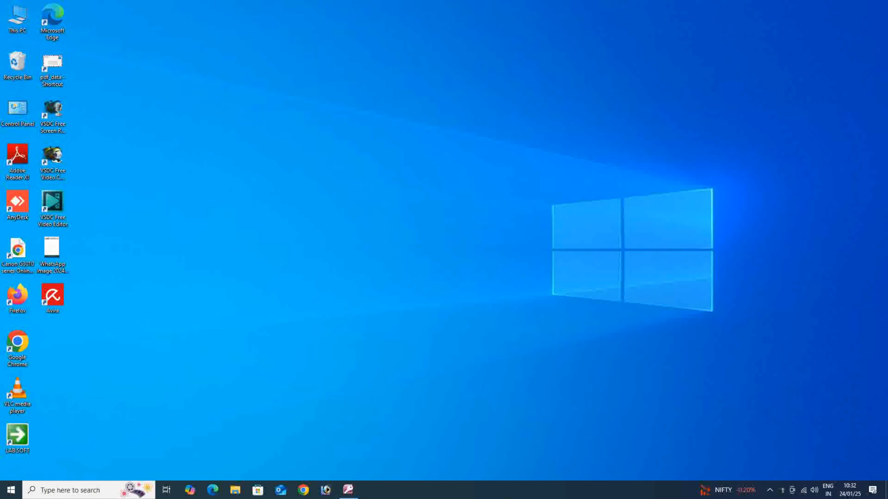
{"action": "left_click", "coordinate": [347, 490]}
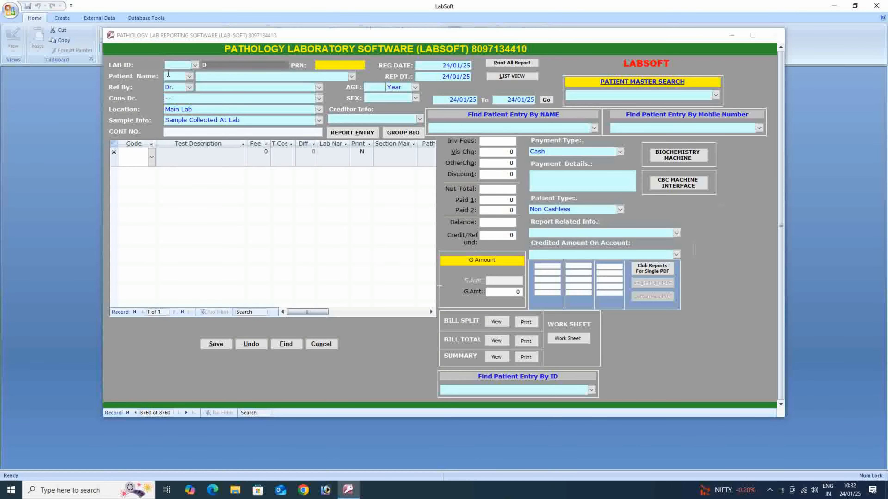
Step: Set the patient's title to Mr. and enter the patient's name
{"action": "left_click", "coordinate": [168, 74]}
{"action": "type", "text": "mR."}
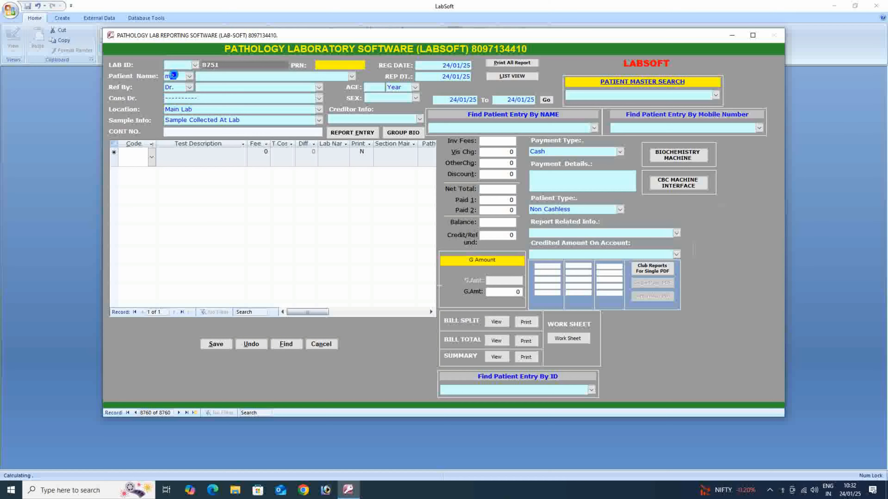
{"action": "left_click", "coordinate": [209, 75]}
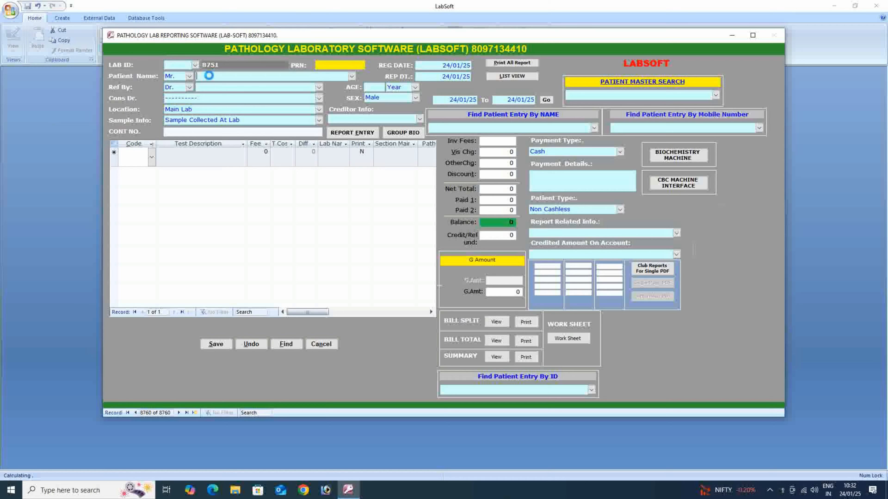
{"action": "type", "text": "xy"}
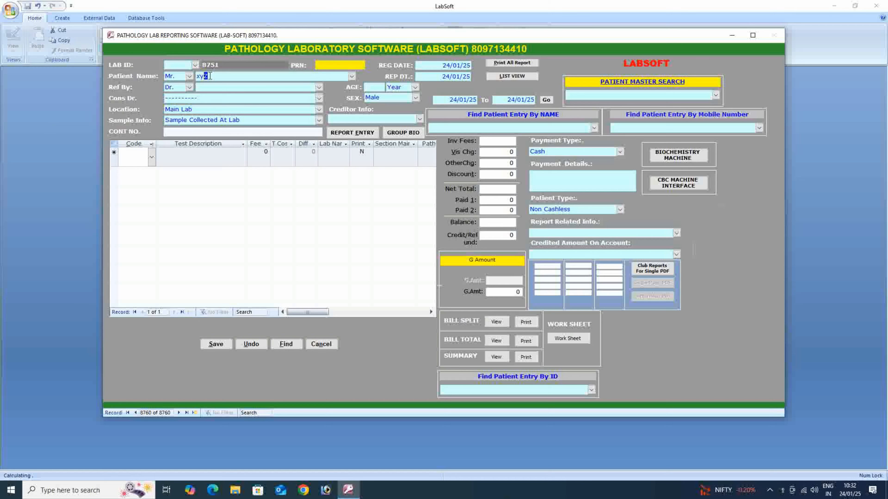
{"action": "type", "text": "z"}
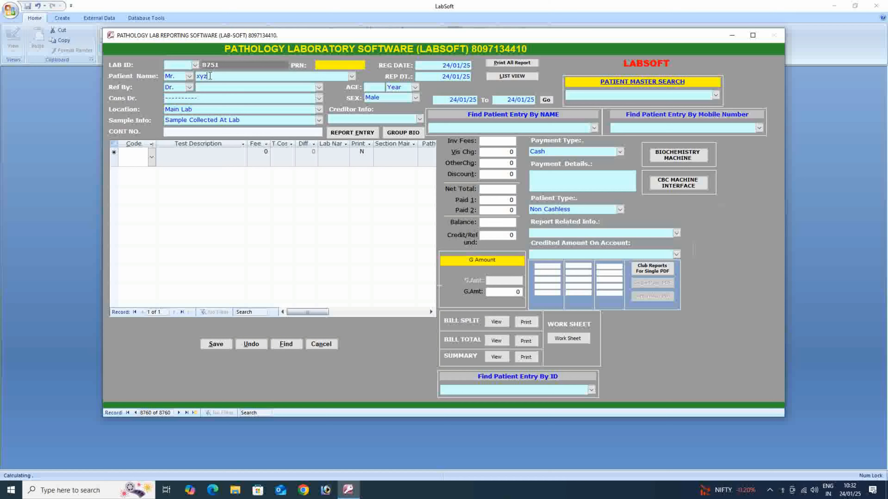
Step: Set the patient's age to 20 and the referring doctor to SELF
{"action": "left_click", "coordinate": [382, 88]}
{"action": "type", "text": "20"}
{"action": "left_click", "coordinate": [234, 87]}
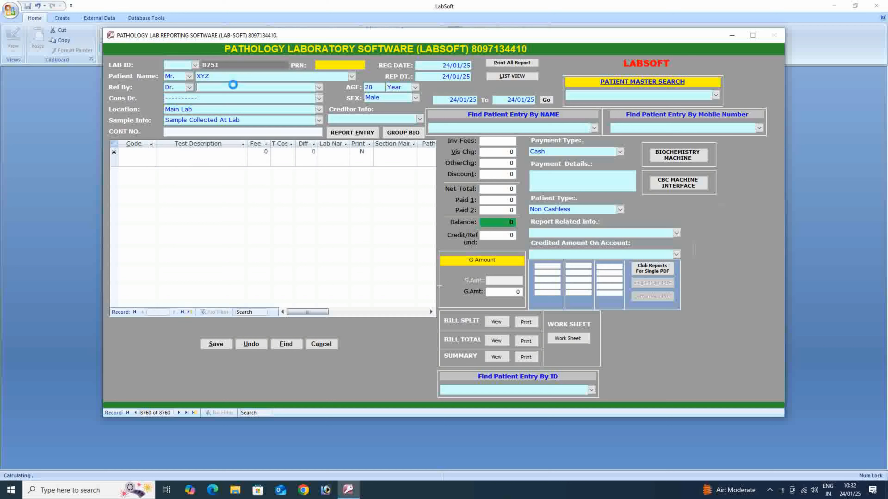
{"action": "type", "text": "sELF"}
Step: Add the complete blood count test with code CBC and the Widal and malaria parasite test with code WIDALMP
{"action": "left_click", "coordinate": [135, 154]}
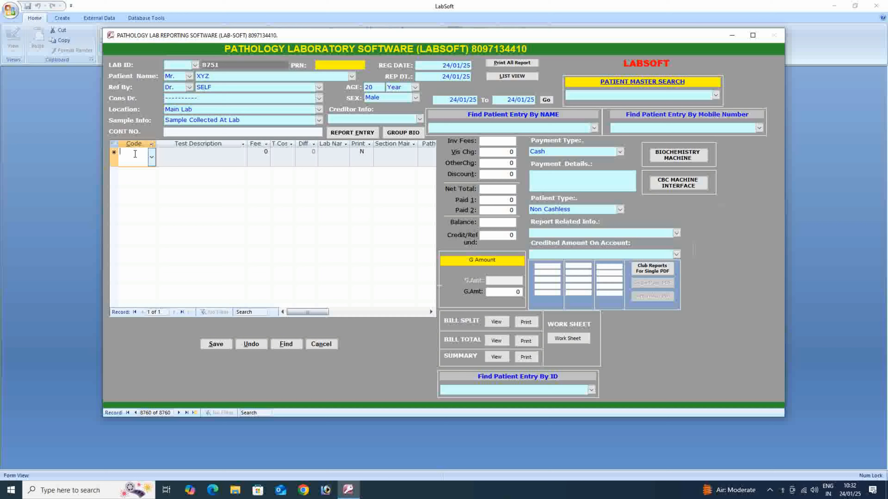
{"action": "type", "text": "cbc"}
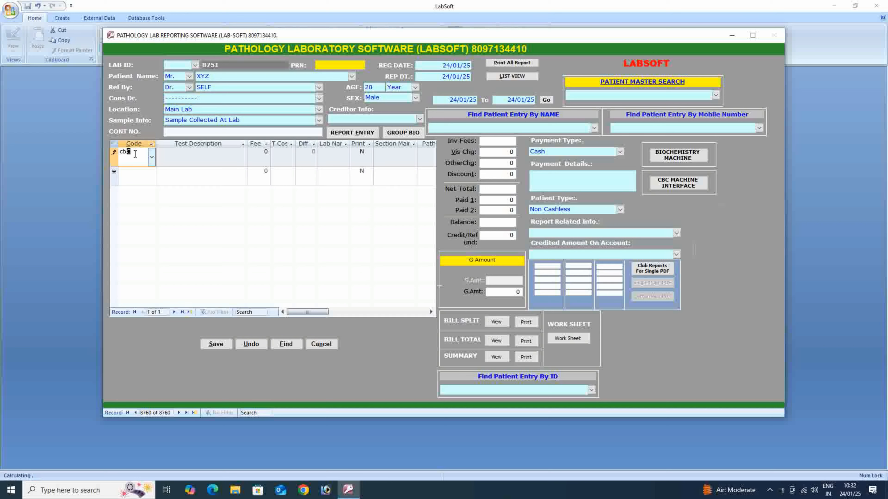
{"action": "left_click", "coordinate": [129, 177]}
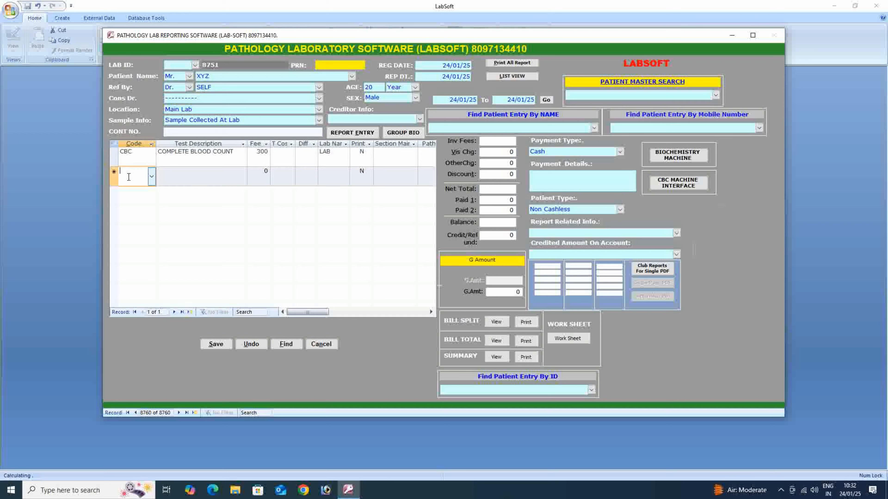
{"action": "type", "text": "widalm"}
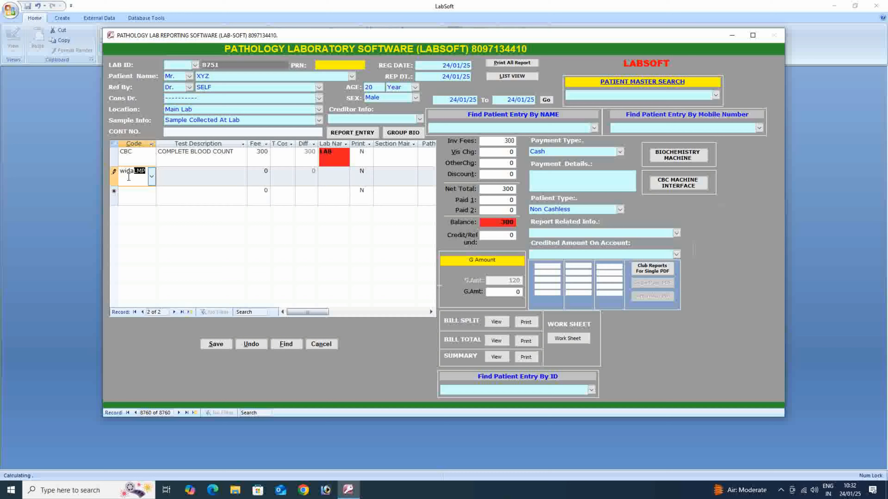
{"action": "type", "text": "p"}
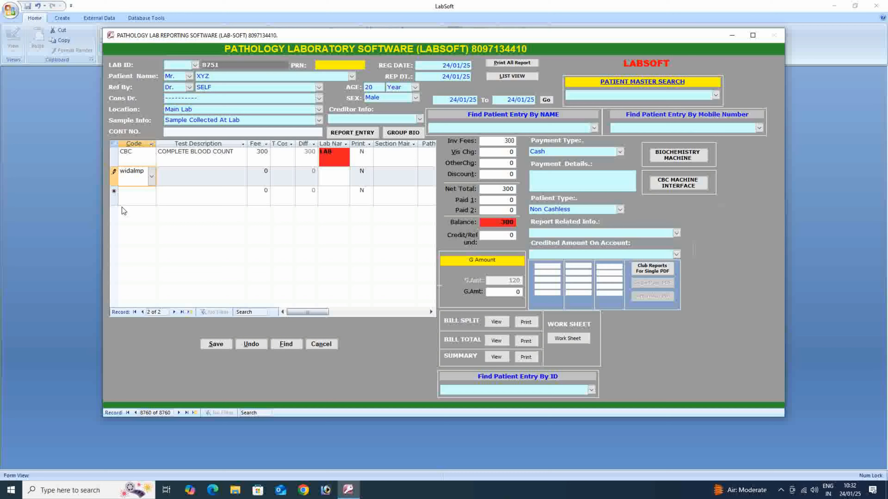
Step: Add the bilirubin test with code BILI and the urine examination with code Urine to the test list
{"action": "left_click", "coordinate": [140, 202]}
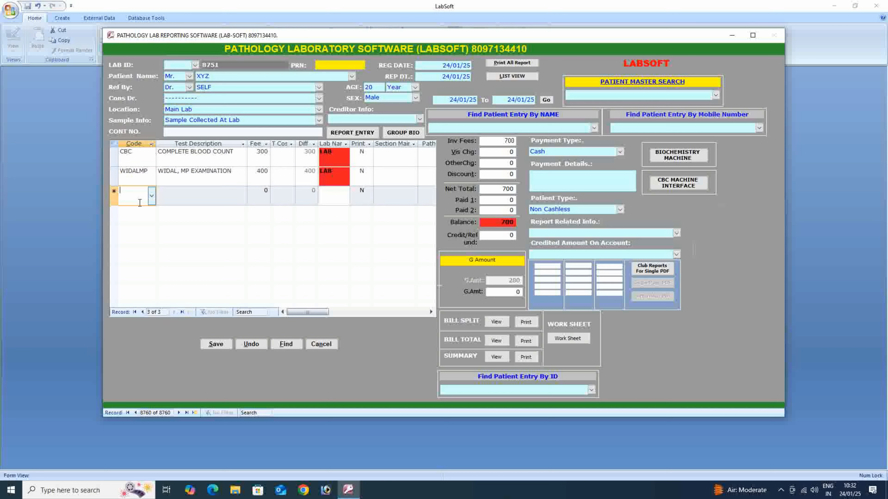
{"action": "type", "text": "bili"}
{"action": "key", "text": "Tab"}
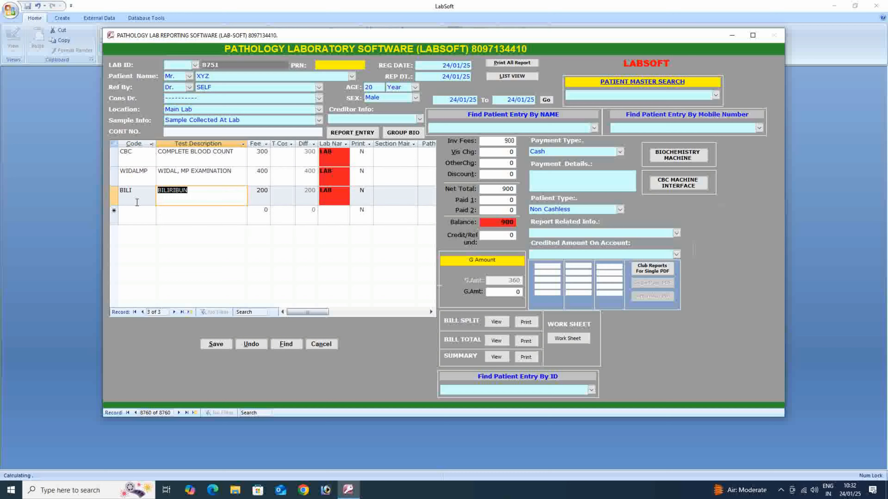
{"action": "left_click", "coordinate": [136, 213]}
{"action": "type", "text": "u"}
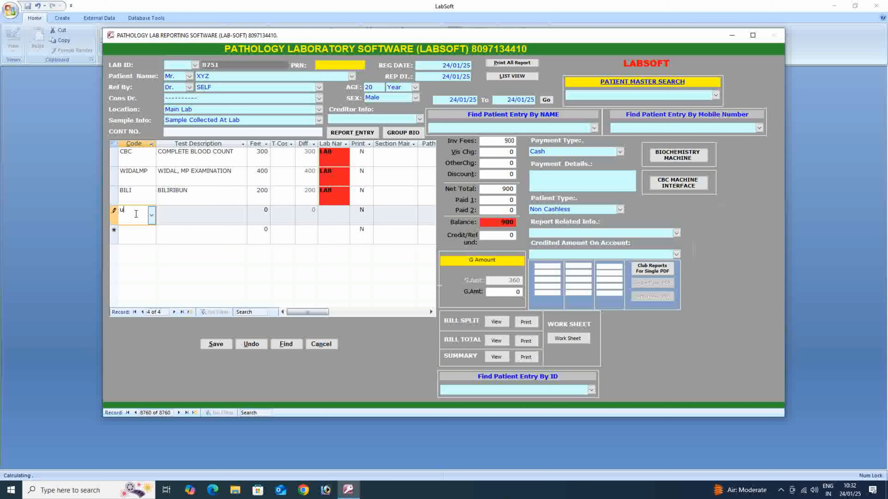
{"action": "type", "text": "rine"}
{"action": "key", "text": "Tab"}
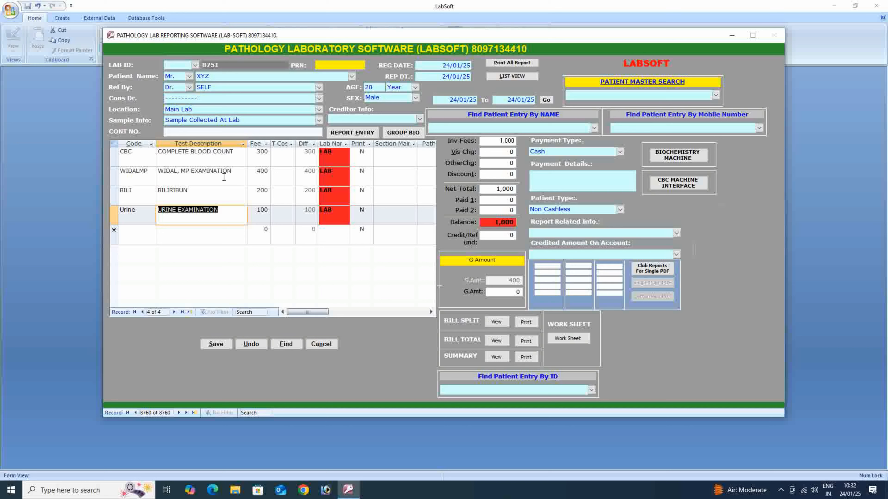
Step: Change the code of the blood count test to CBCM to include malaria
{"action": "left_click", "coordinate": [134, 151]}
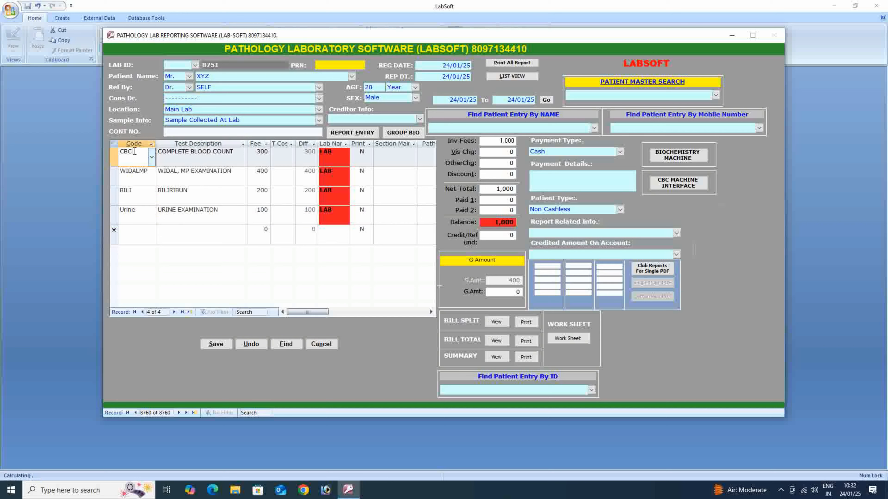
{"action": "type", "text": "M"}
{"action": "key", "text": "Tab"}
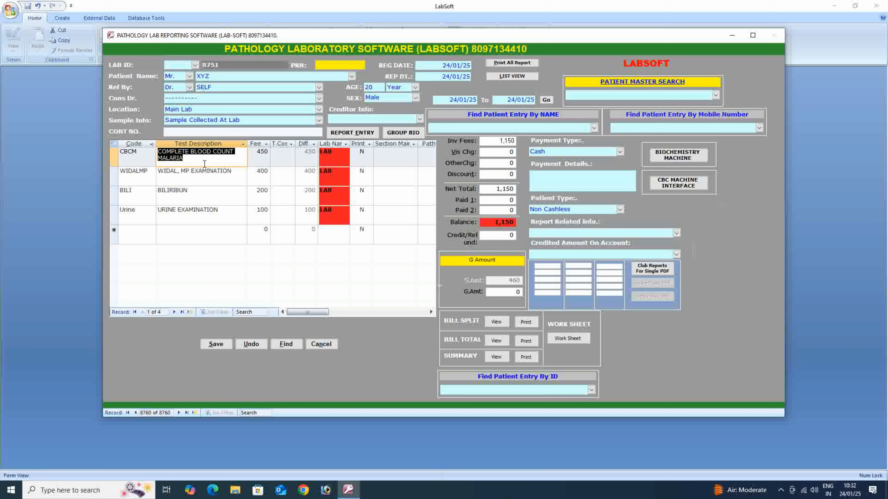
Step: Change the code of the combined Widal and MP test to Widalslide
{"action": "left_click", "coordinate": [148, 171]}
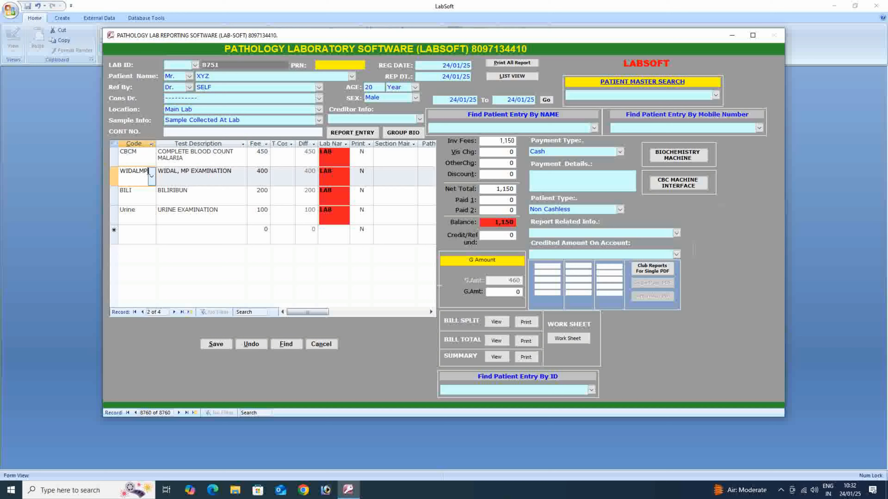
{"action": "key", "text": "BackSpace"}
{"action": "key", "text": "BackSpace"}
{"action": "type", "text": "slide"}
{"action": "key", "text": "Tab"}
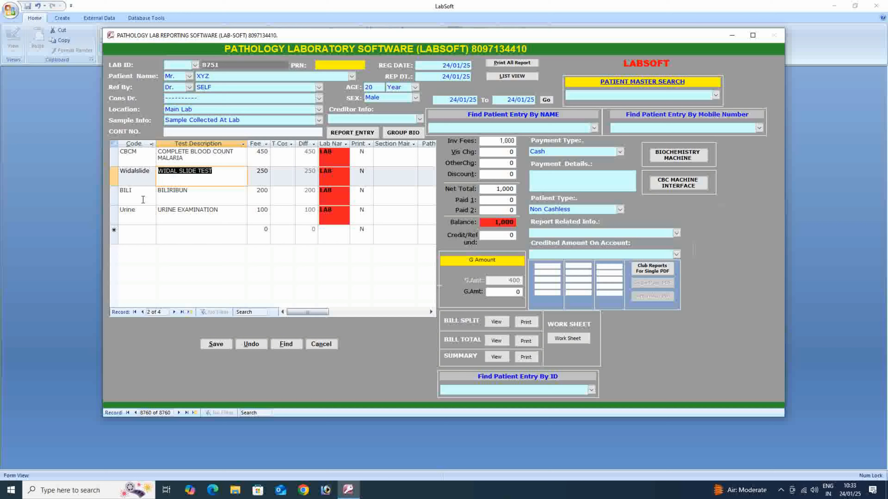
Step: Change the Widal slide test back to code WIDALMP and the blood count malaria test back to CBC
{"action": "left_click", "coordinate": [148, 178]}
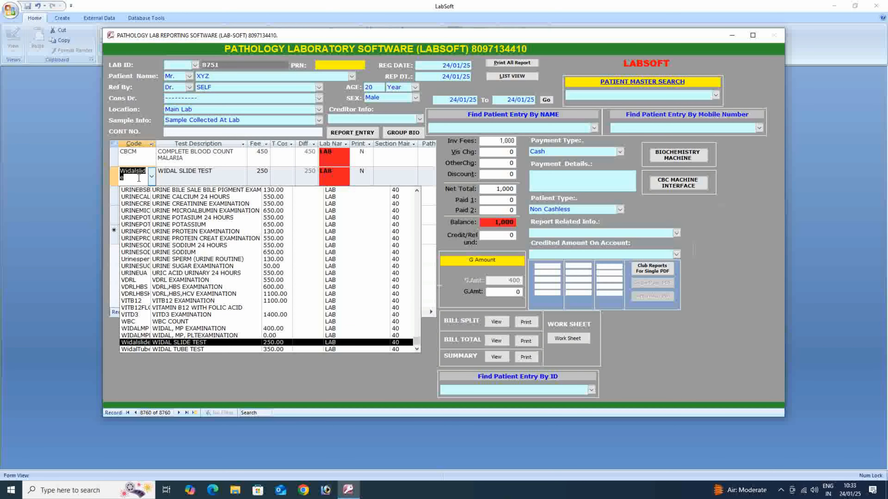
{"action": "type", "text": "widalMP"}
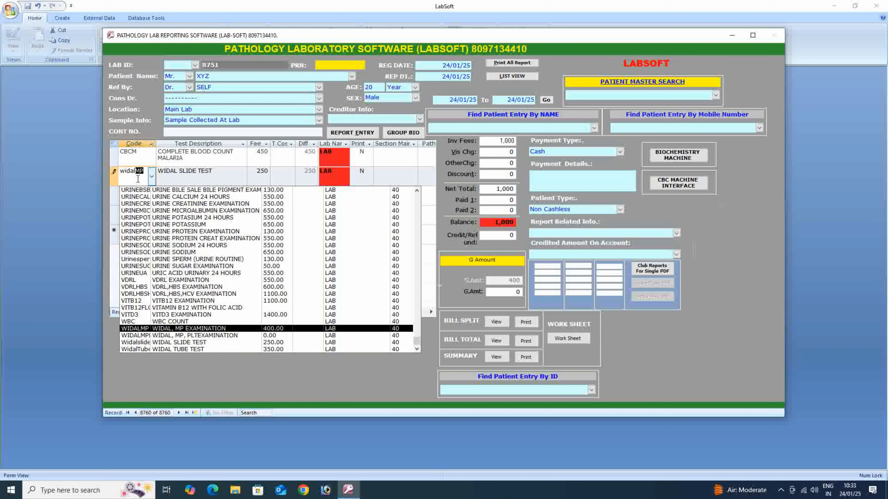
{"action": "key", "text": "Return"}
{"action": "left_click", "coordinate": [143, 152]}
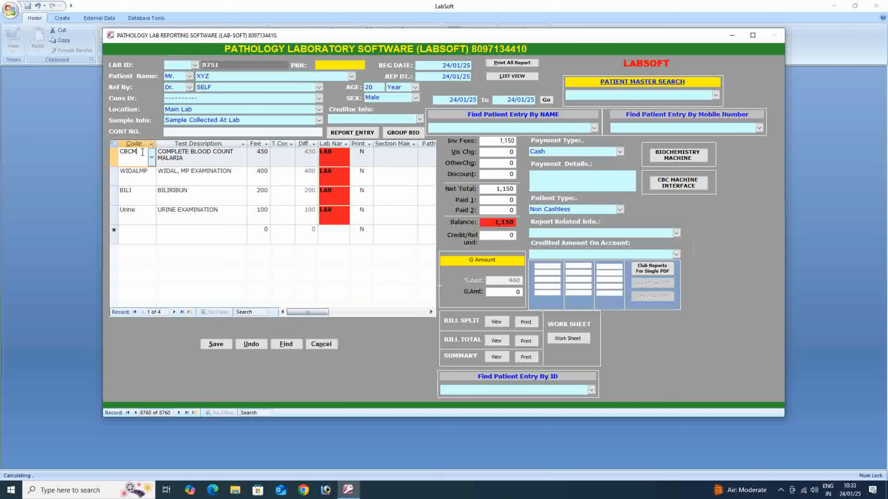
{"action": "key", "text": "BackSpace"}
{"action": "left_click", "coordinate": [132, 184]}
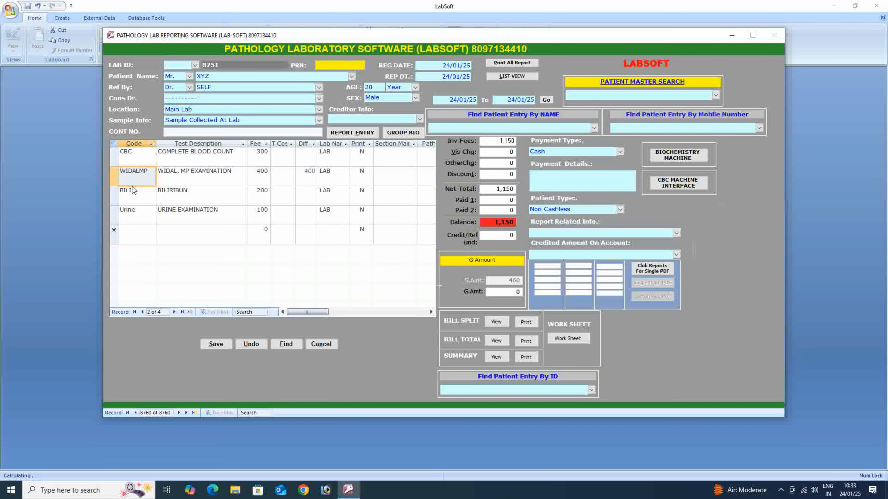
{"action": "left_click", "coordinate": [135, 198]}
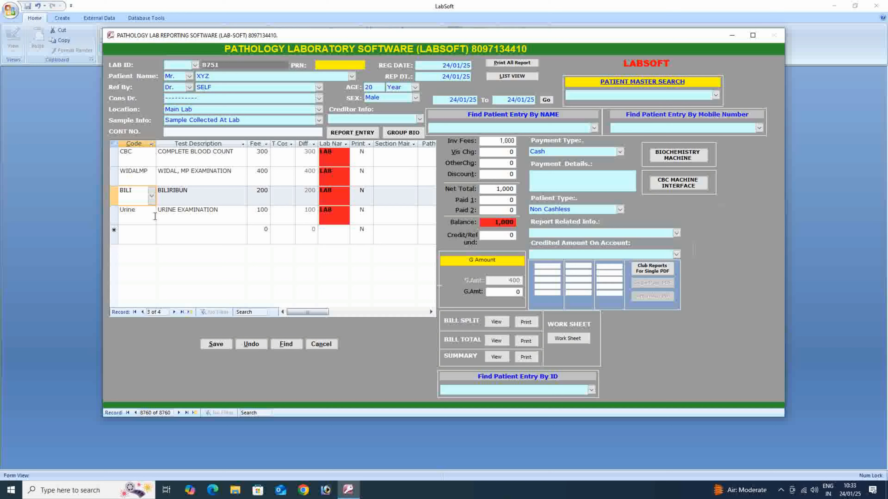
Step: Change the blood count test's code to CBCE to include ESR
{"action": "left_click", "coordinate": [146, 157]}
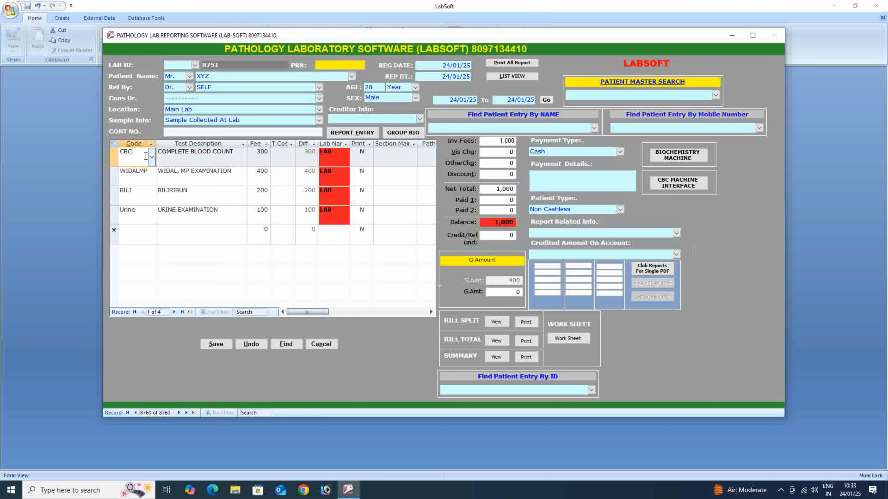
{"action": "type", "text": "e"}
{"action": "left_click", "coordinate": [137, 171]}
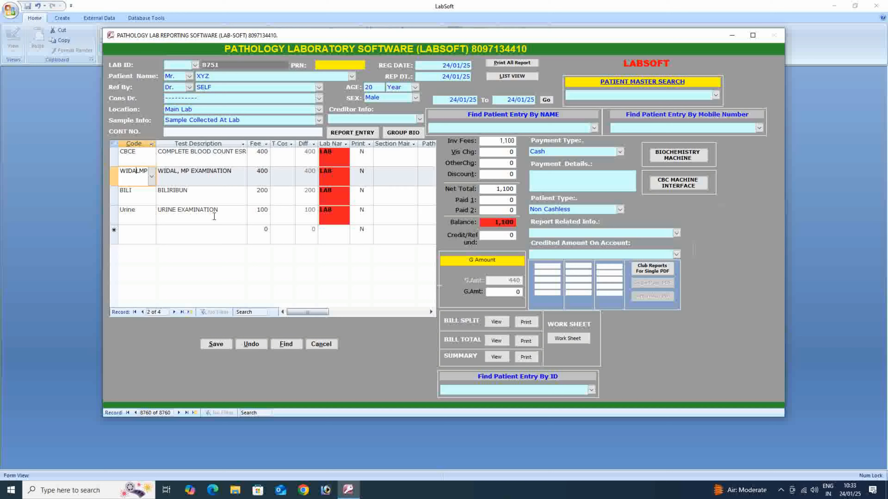
{"action": "left_click", "coordinate": [137, 194]}
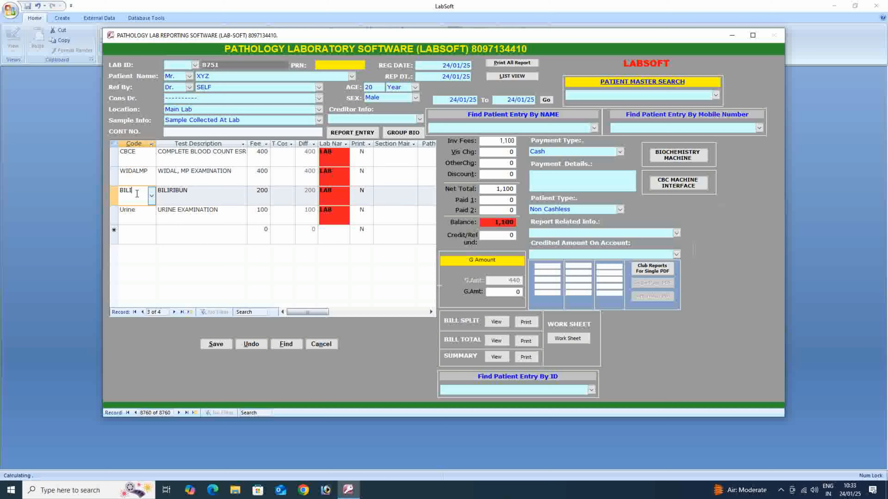
Step: Try adding the SGOT SGPT test with code OTPT in a new row, and clear its code again
{"action": "left_click", "coordinate": [143, 231]}
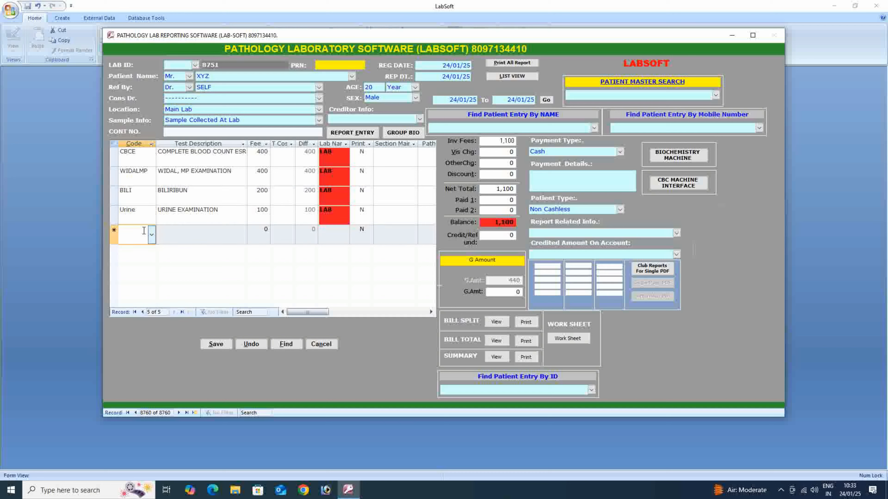
{"action": "type", "text": "otpt"}
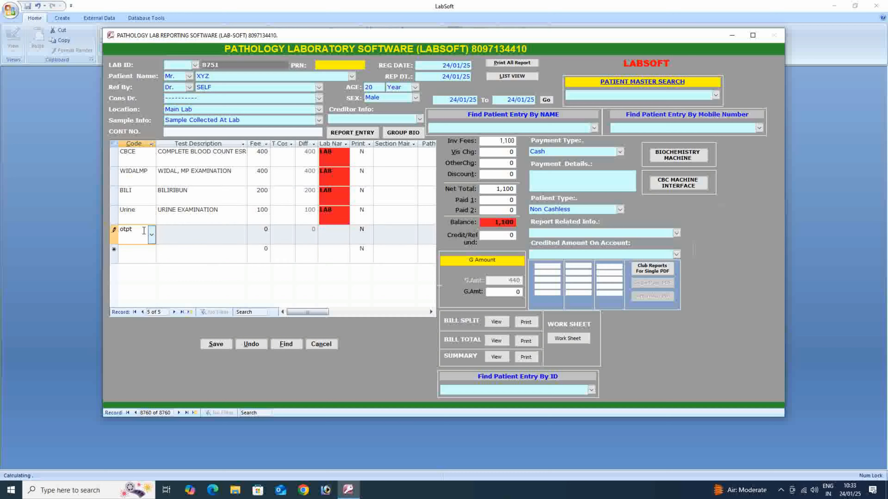
{"action": "key", "text": "Tab"}
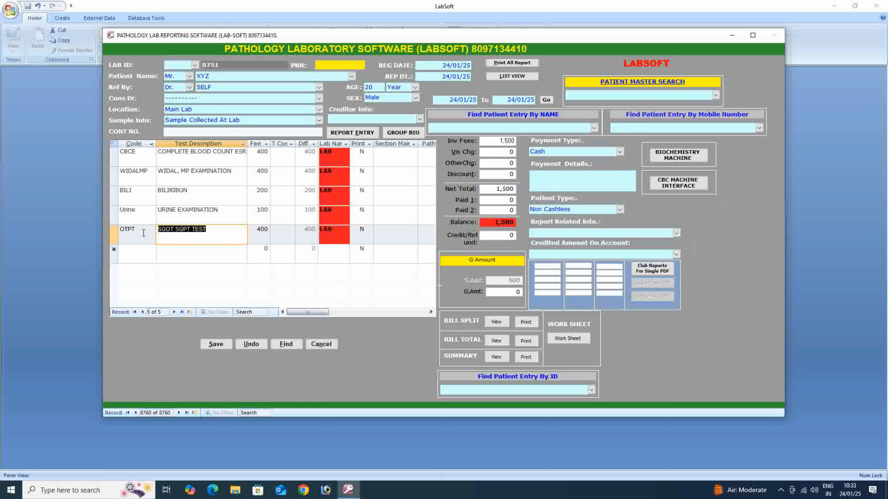
{"action": "key", "text": "shift+Tab"}
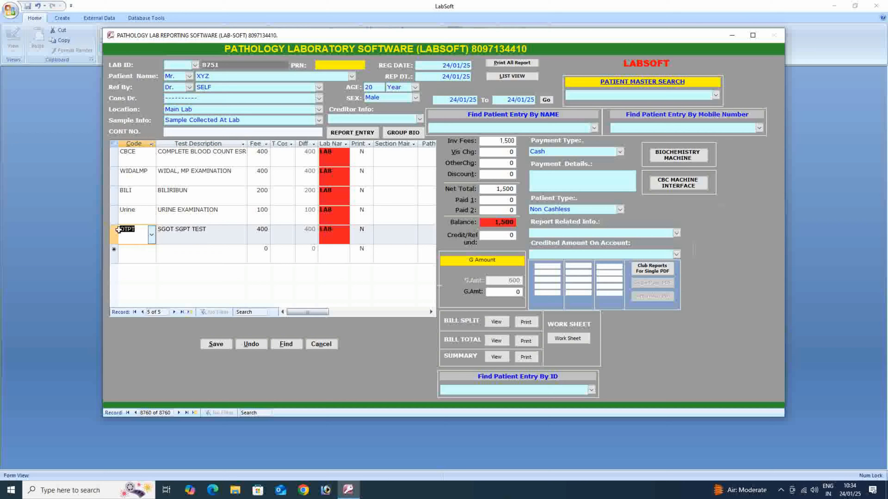
{"action": "key", "text": "Delete"}
Step: Replace the bilirubin test in the third row with the combined bilirubin SGOT SGPT test, code BILIOTPT
{"action": "left_click", "coordinate": [149, 197]}
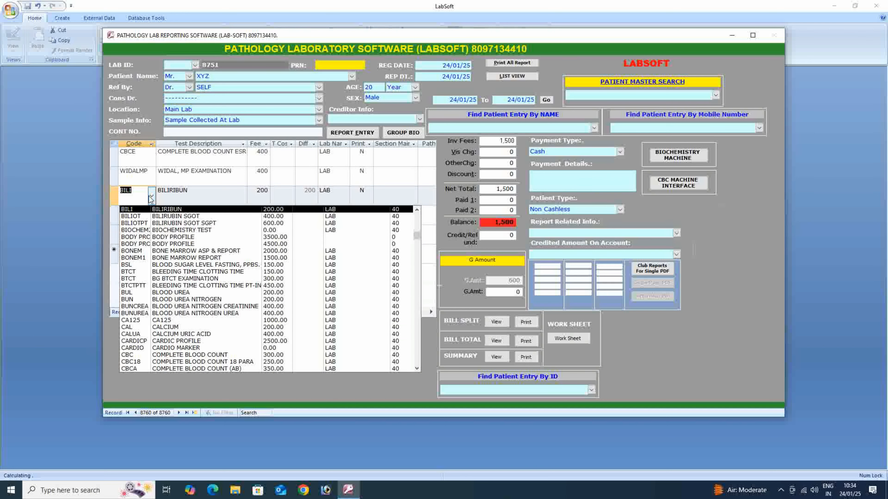
{"action": "left_click", "coordinate": [149, 223]}
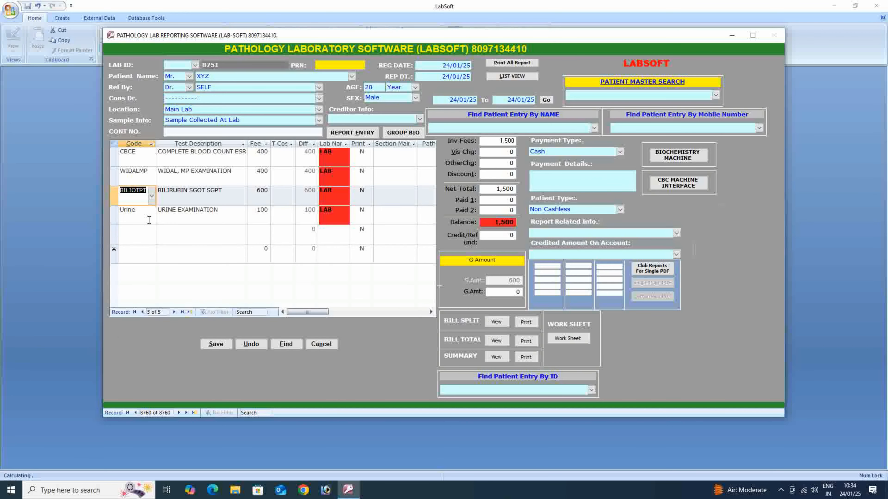
{"action": "left_click", "coordinate": [147, 217]}
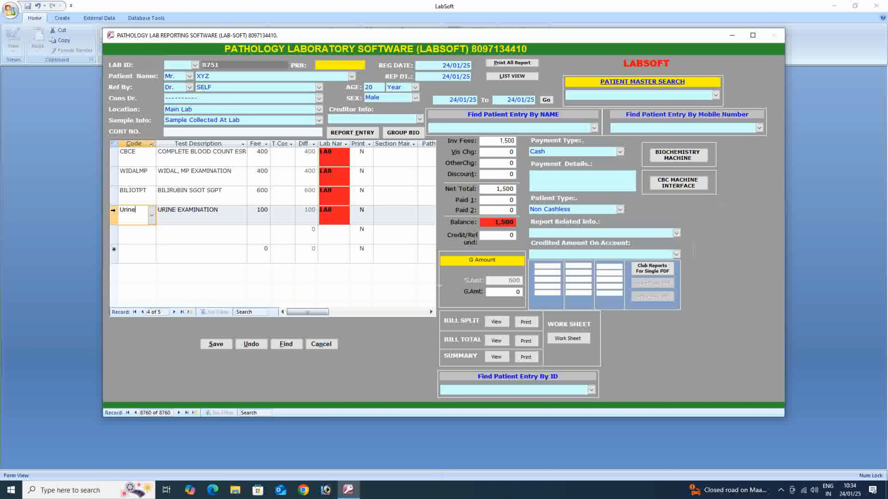
Step: Delete the empty test row below the urine examination
{"action": "left_click", "coordinate": [113, 210]}
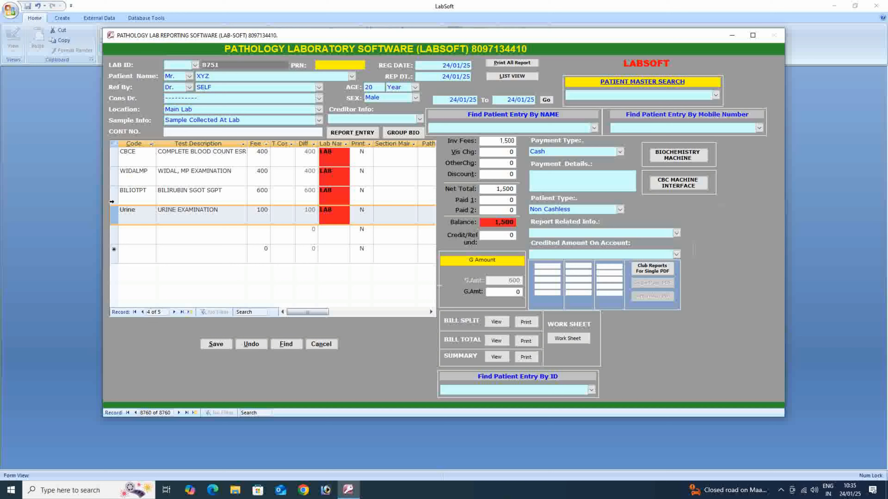
{"action": "left_click", "coordinate": [126, 229]}
{"action": "left_click", "coordinate": [110, 238]}
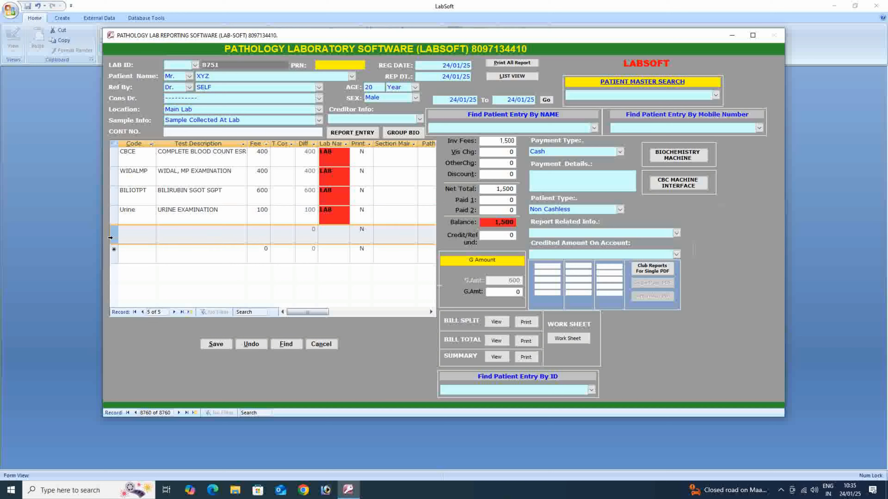
{"action": "key", "text": "Delete"}
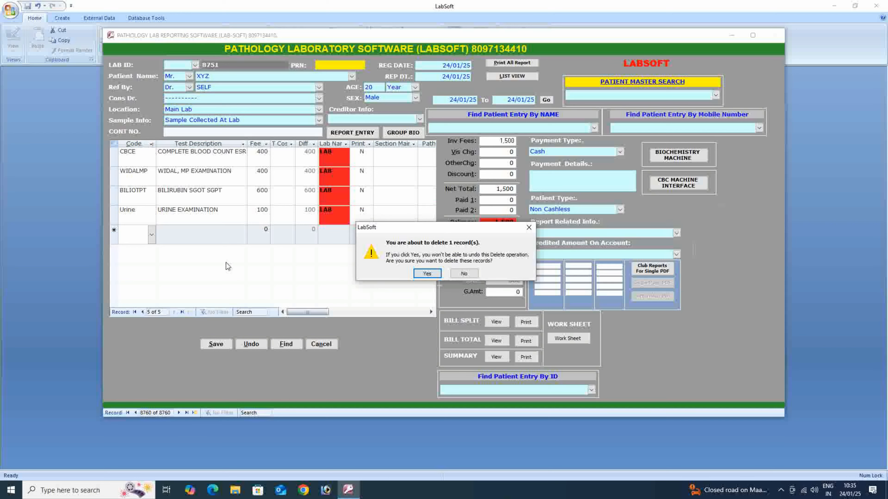
{"action": "left_click", "coordinate": [429, 277]}
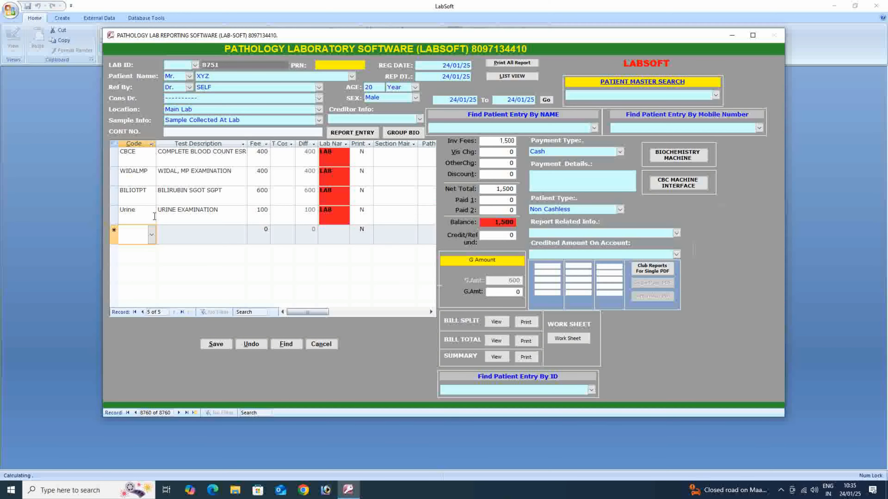